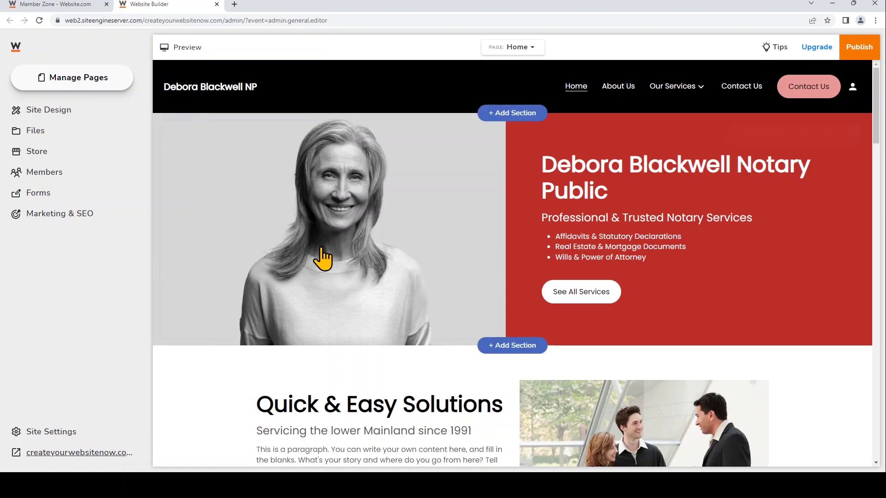
- Point the hero image's link at Site Page Home, section About Debora
click(299, 235)
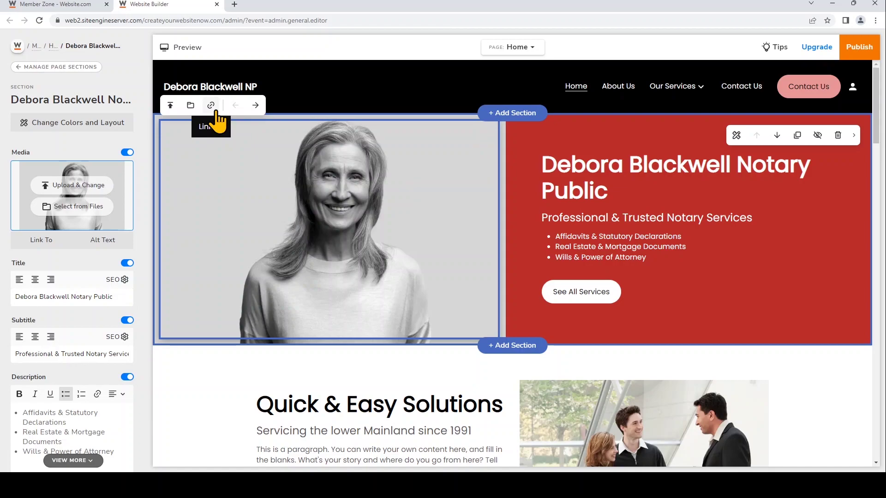
click(46, 240)
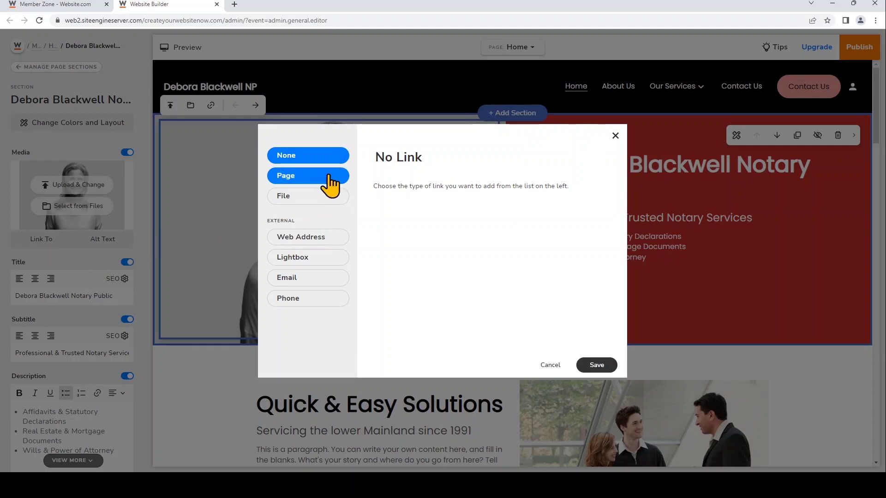
click(325, 196)
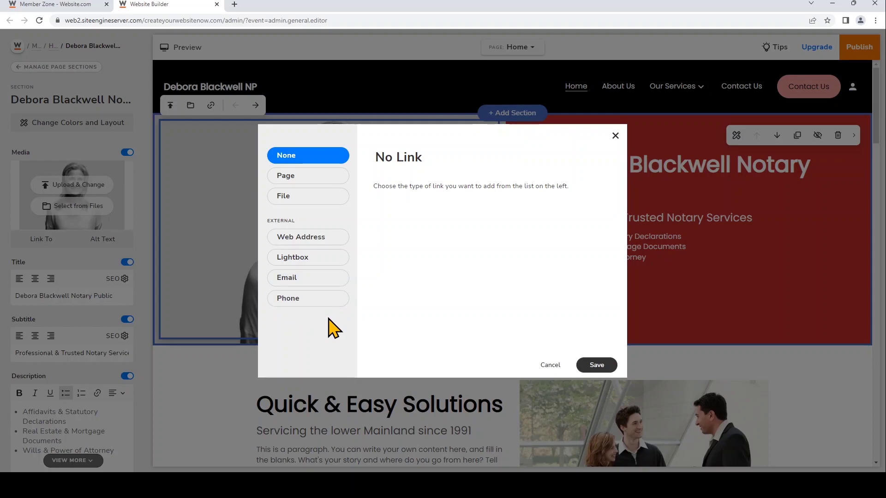
click(317, 183)
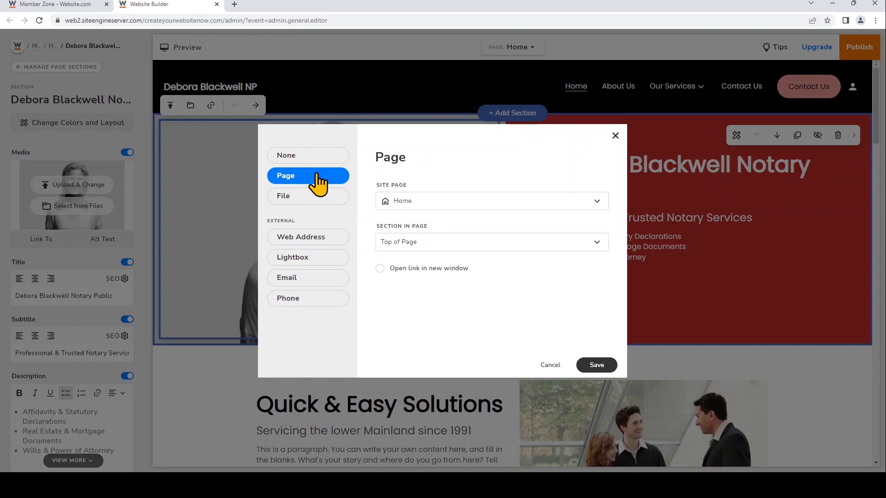
click(419, 200)
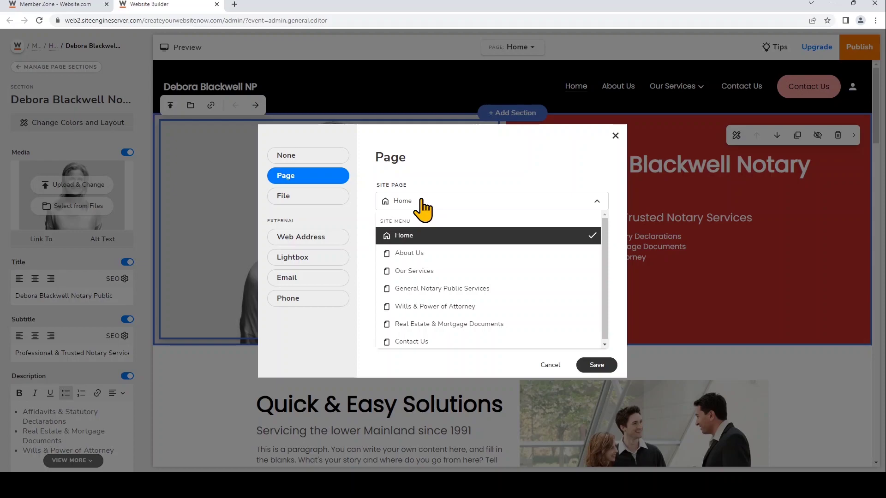
click(427, 236)
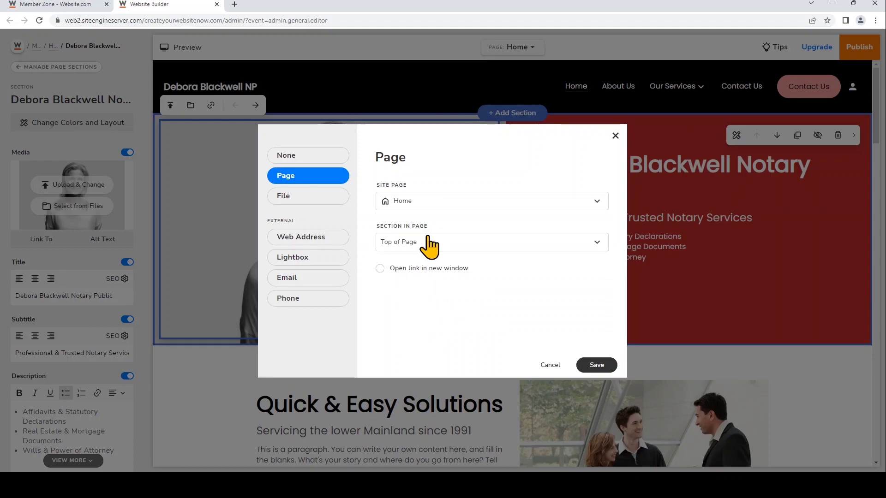
click(432, 246)
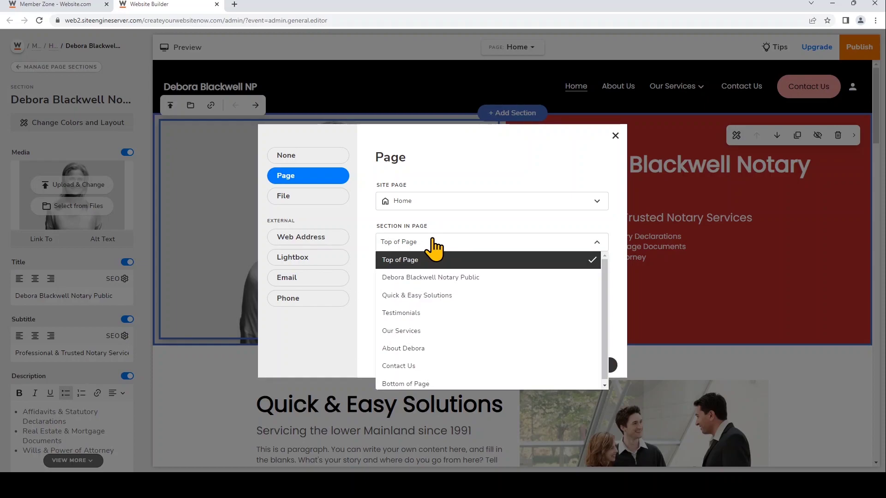
click(446, 349)
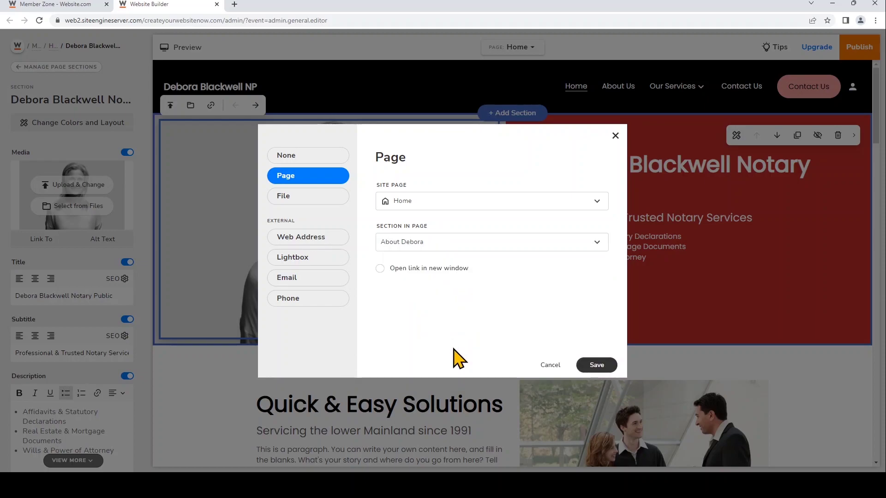
click(595, 365)
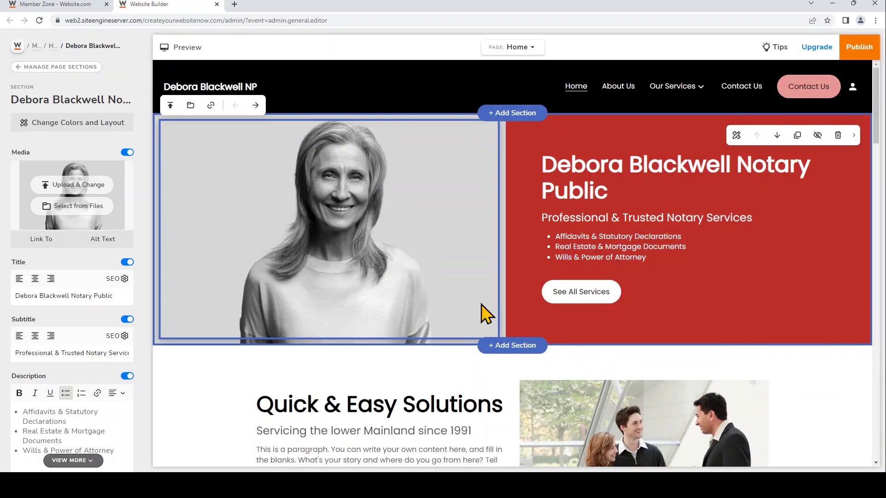
click(201, 46)
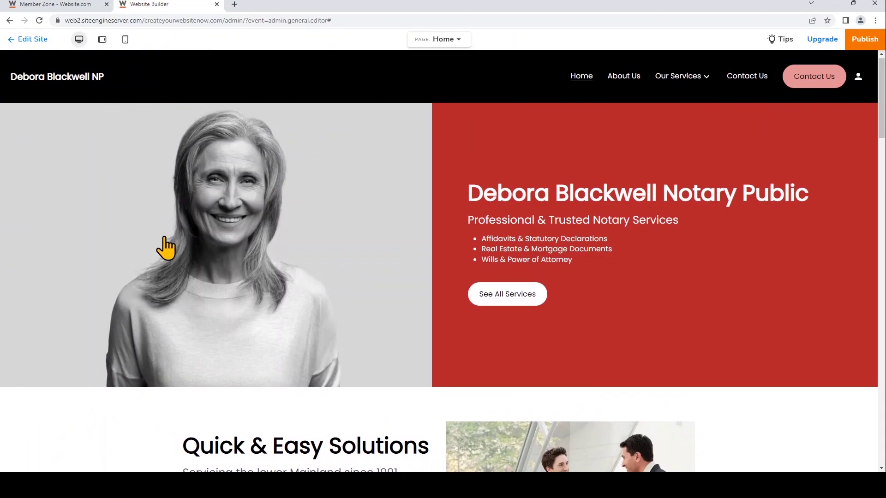
scroll(165, 247, down, 15)
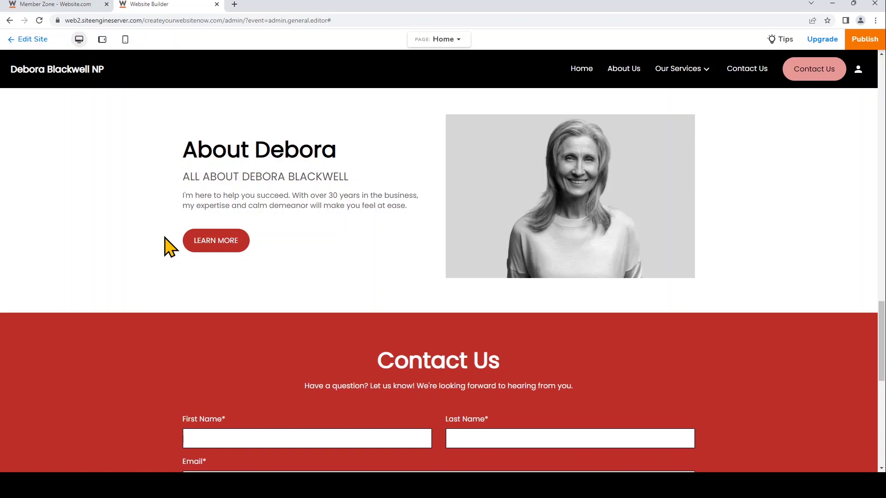
click(30, 42)
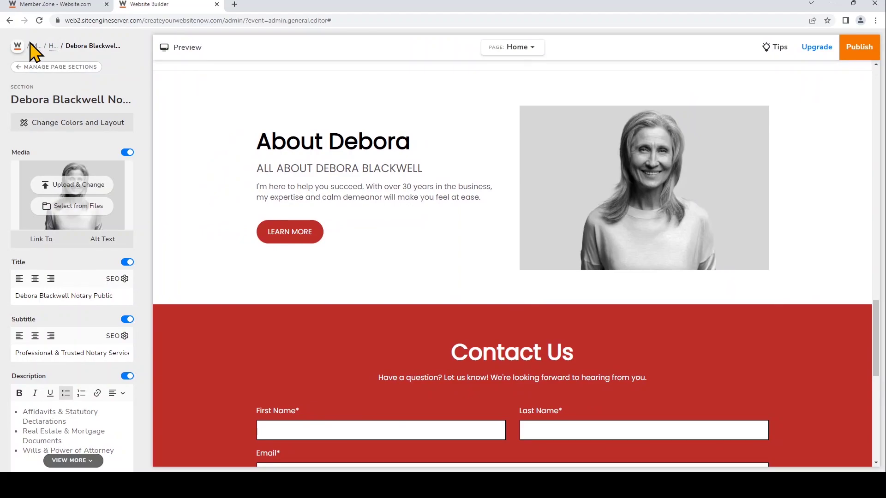
- Enable the hero's Secondary Button and label it 'Book an Appointment'
scroll(322, 277, up, 15)
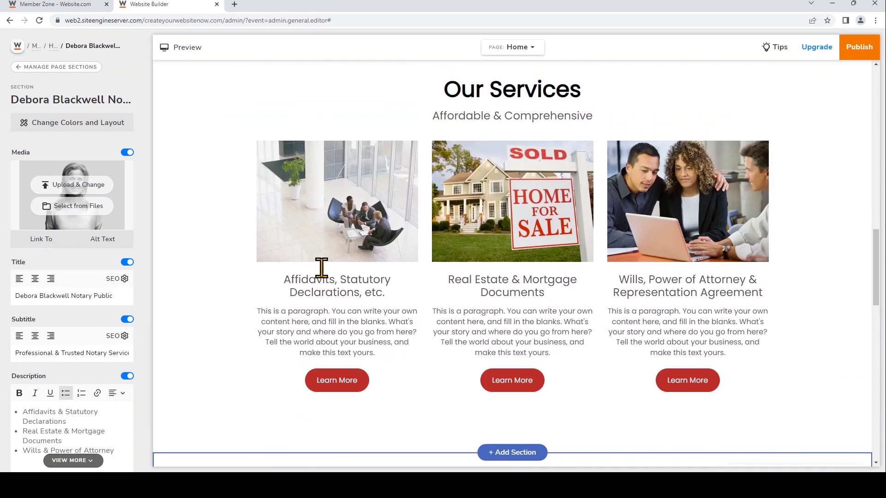
scroll(322, 276, up, 5)
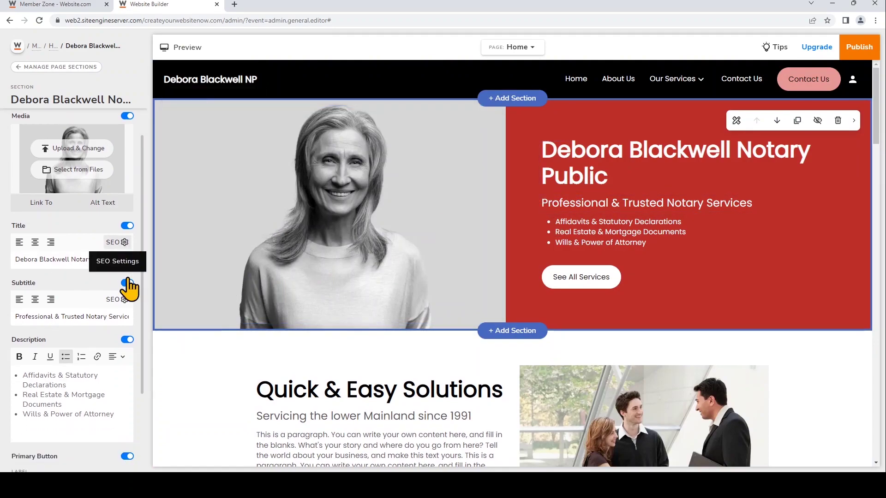
scroll(129, 283, down, 3)
scroll(127, 277, down, 1)
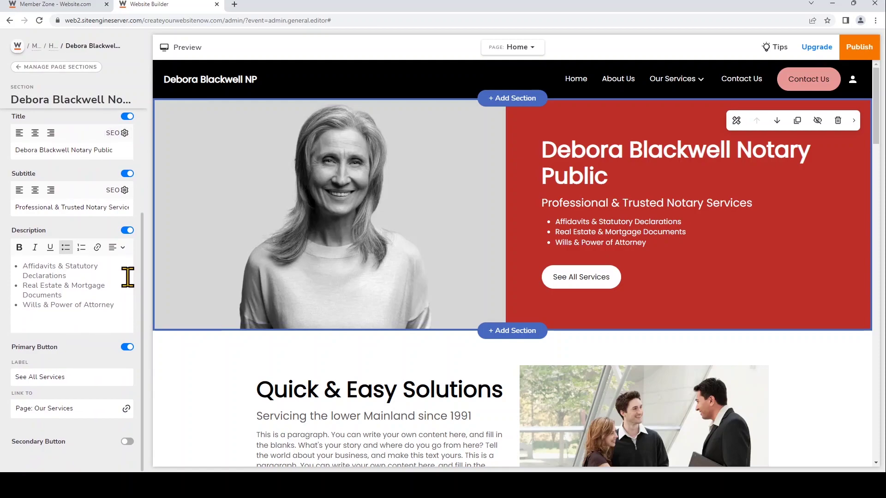
click(127, 442)
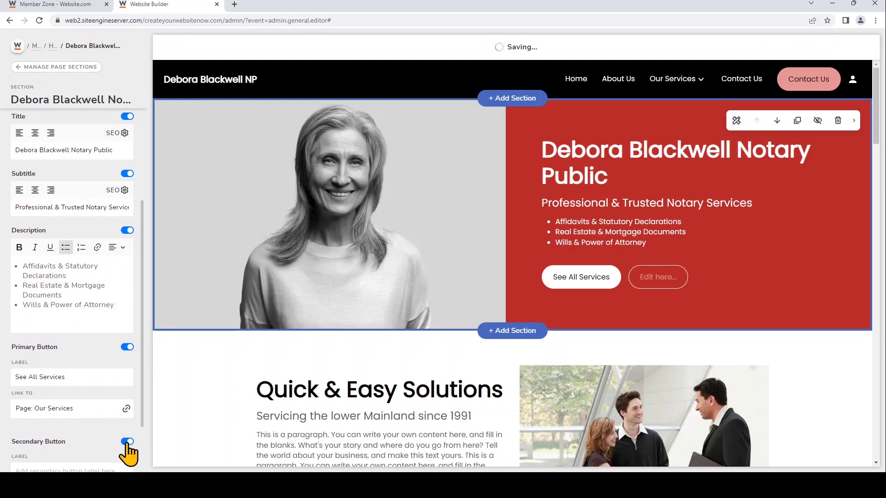
scroll(90, 408, down, 2)
click(82, 400)
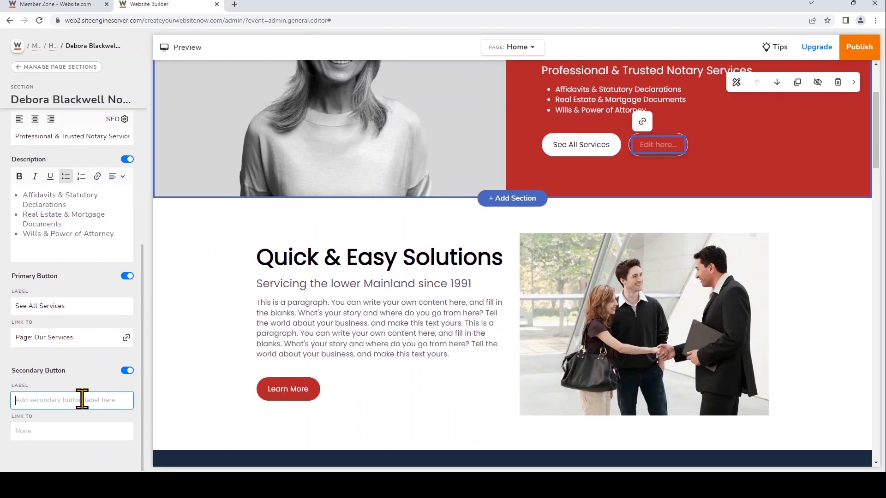
text(B)
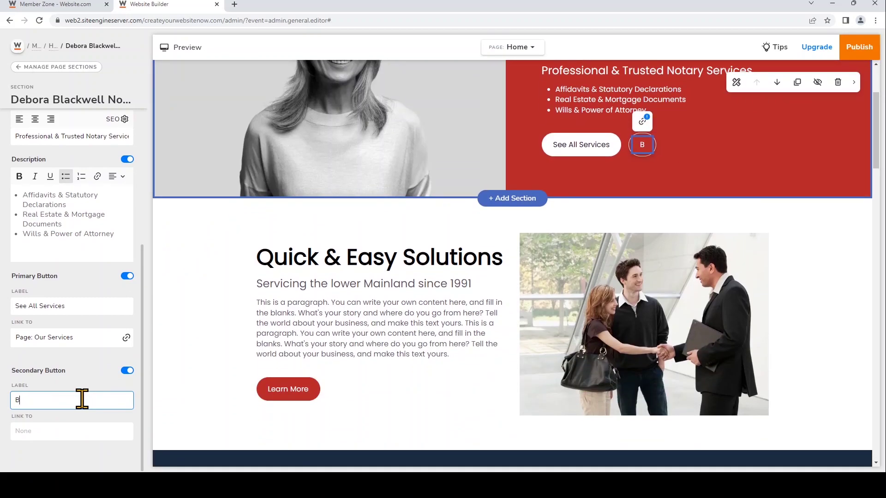
text(ook an Appointment)
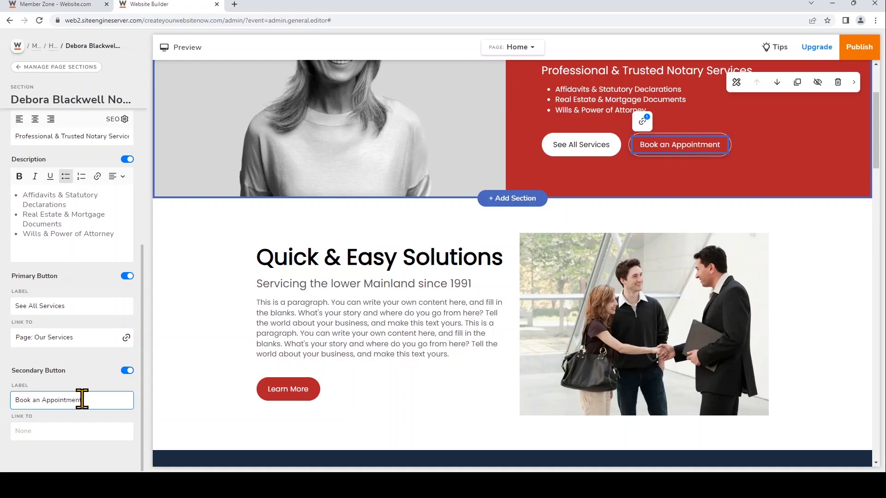
- Set the Book an Appointment button's link to the Contact Us page and save
click(74, 434)
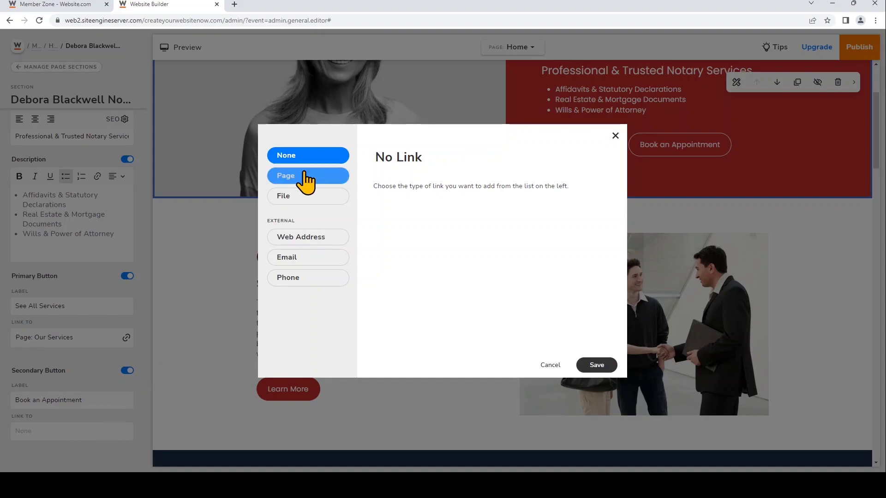
click(322, 179)
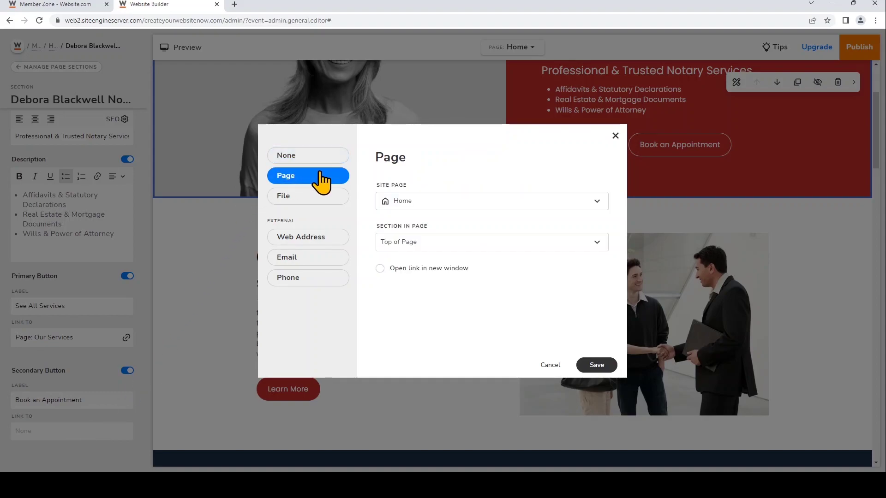
click(416, 204)
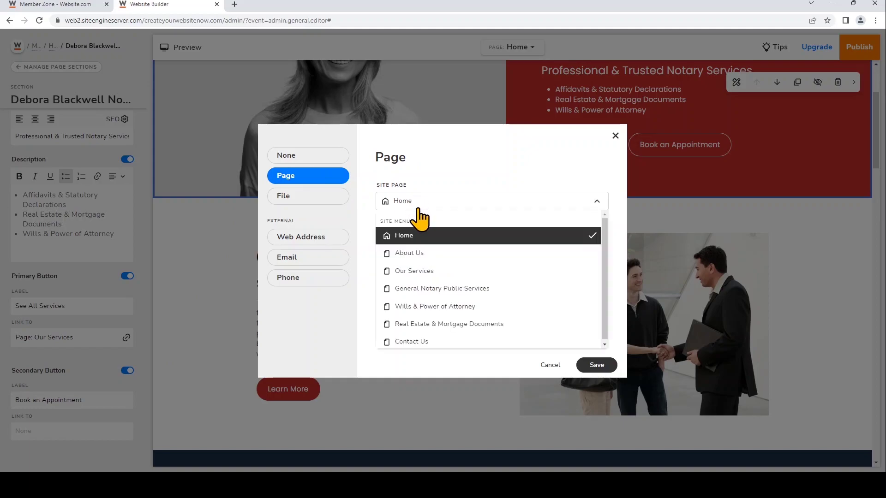
click(439, 342)
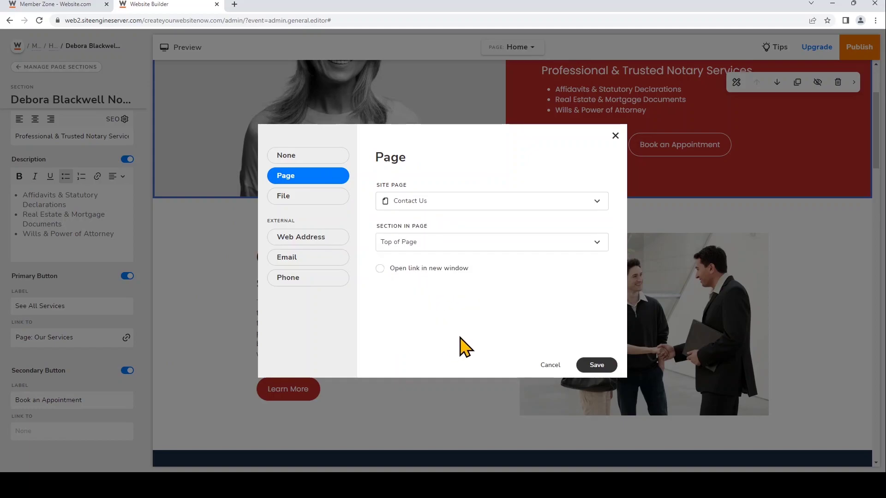
click(597, 365)
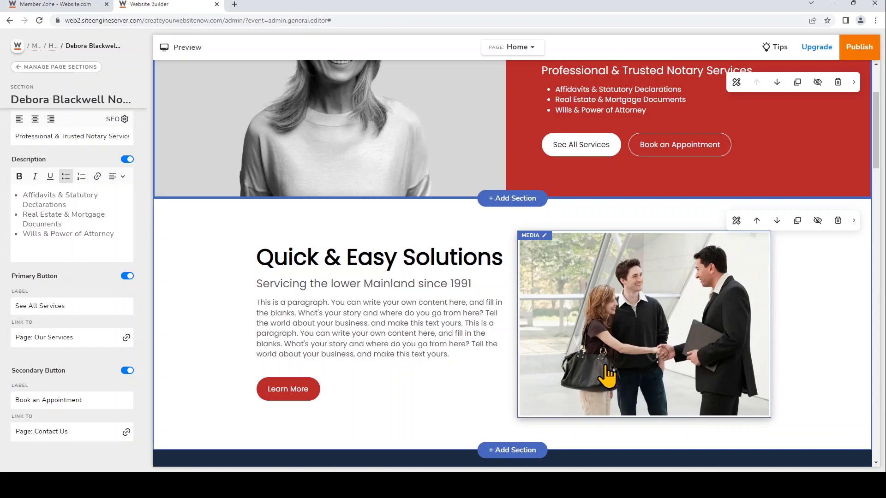
- Scroll down to the Home page's Testimonials heading and open its section editor
scroll(525, 326, down, 4)
scroll(523, 326, down, 4)
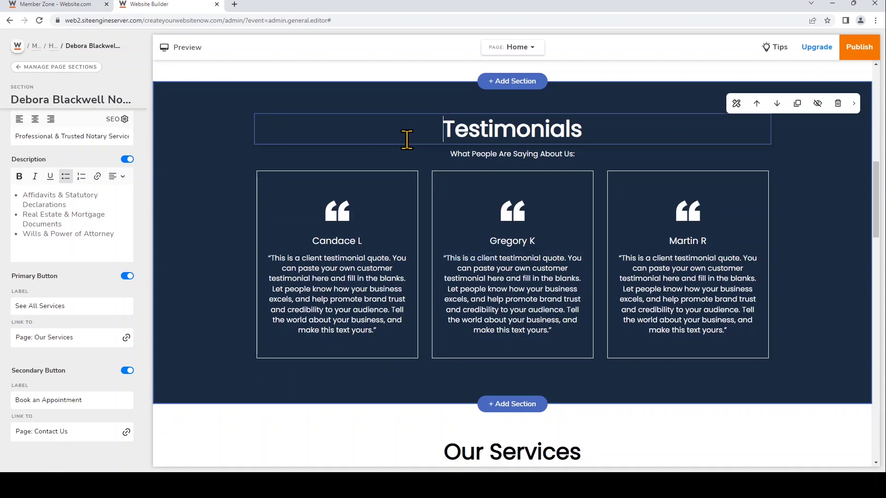
click(406, 136)
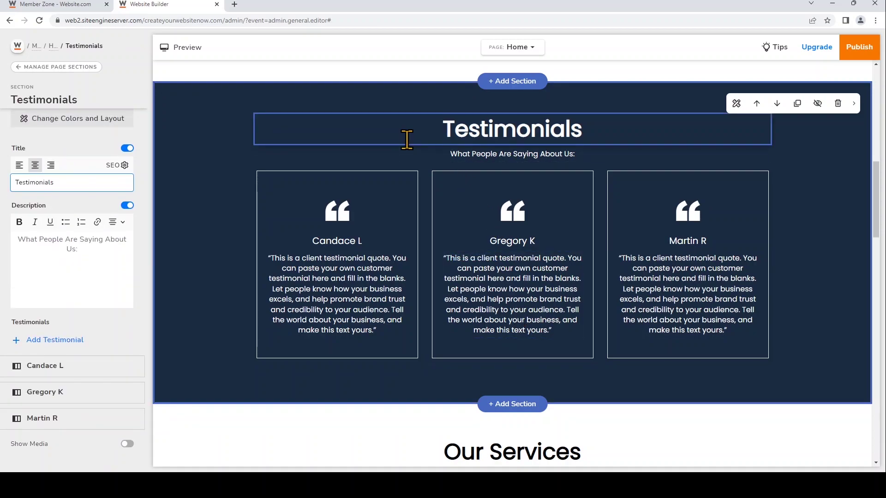
click(412, 322)
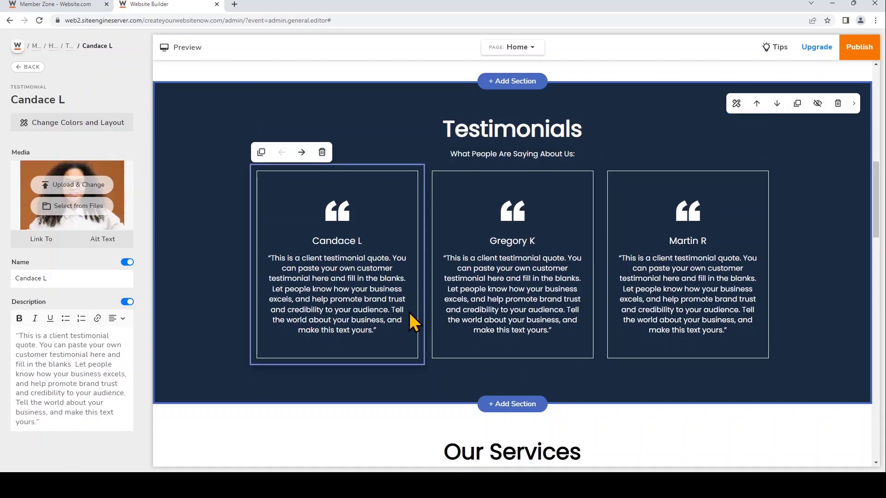
click(386, 336)
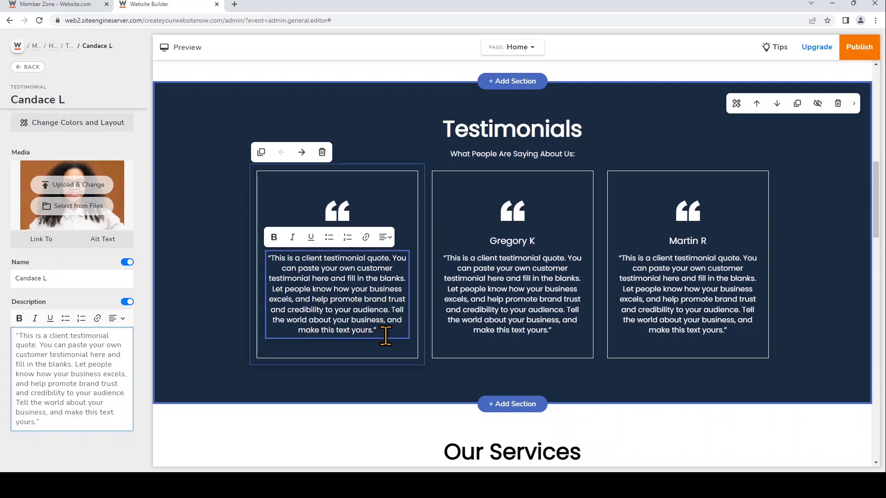
key(Return)
text((A)
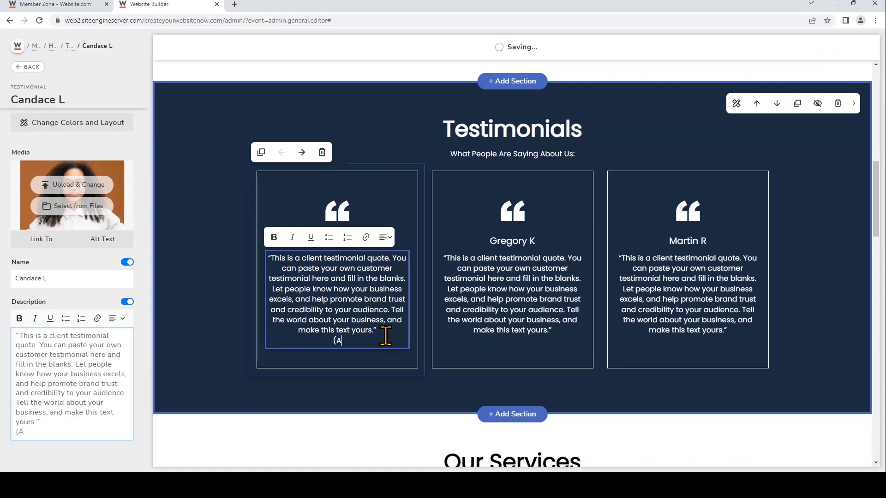
text(untiescupcakes.com)
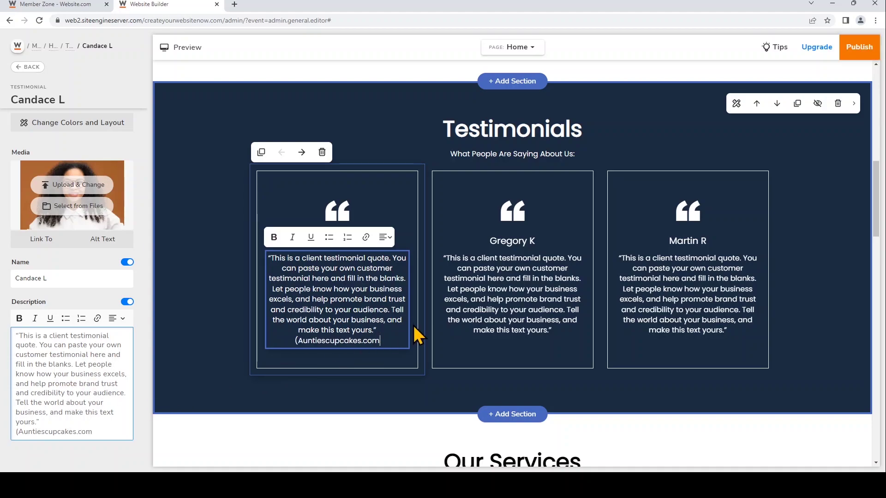
text())
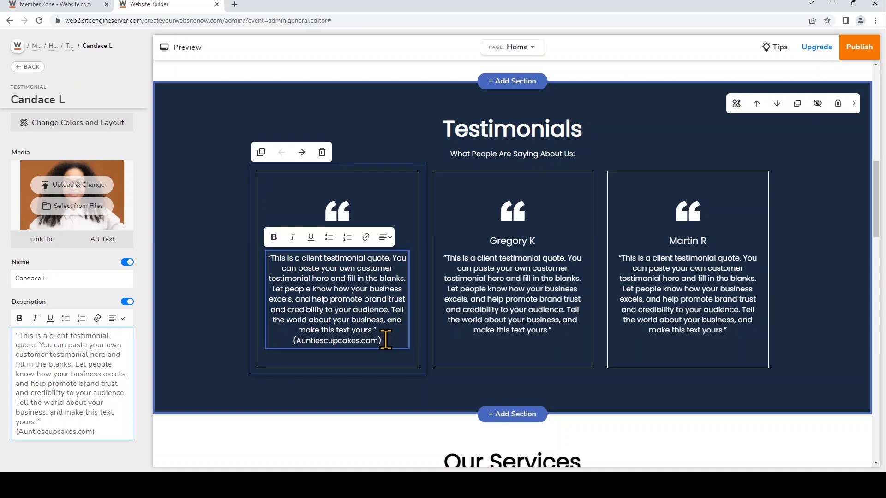
click(108, 434)
drag(107, 434, 4, 436)
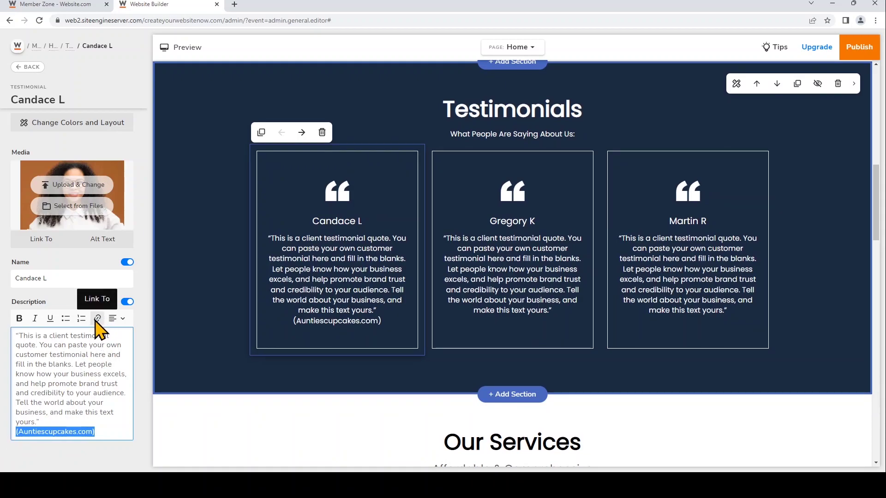
click(97, 319)
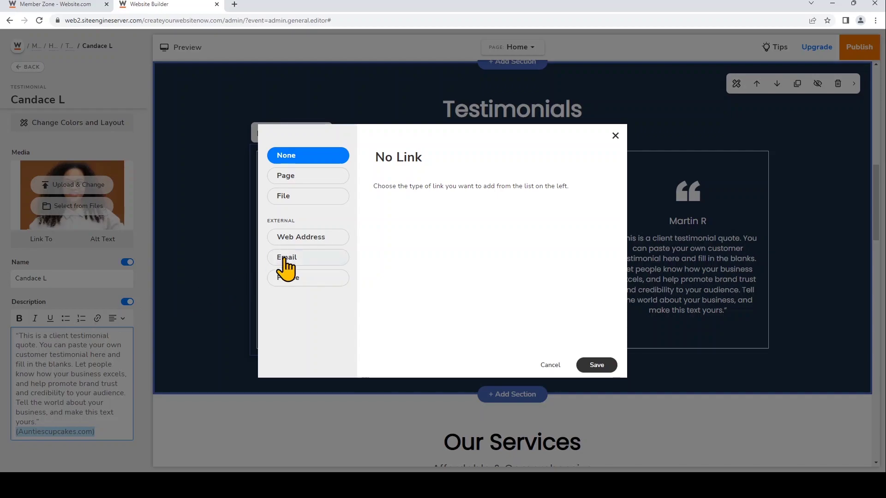
click(316, 243)
click(422, 202)
text(w)
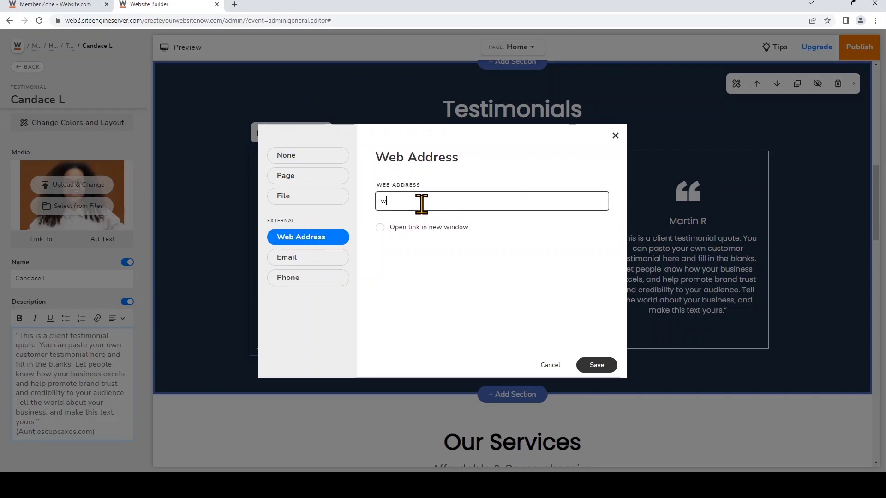
text(ww.auntiescupcakes.com)
click(379, 227)
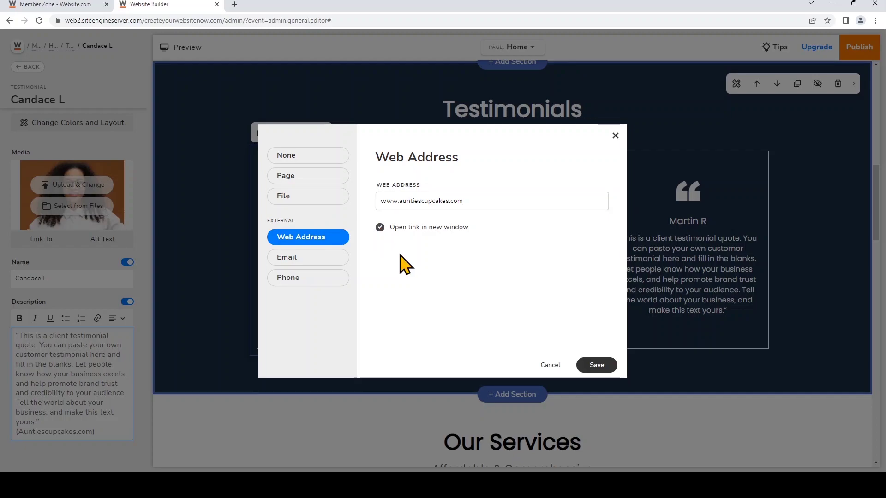
click(596, 367)
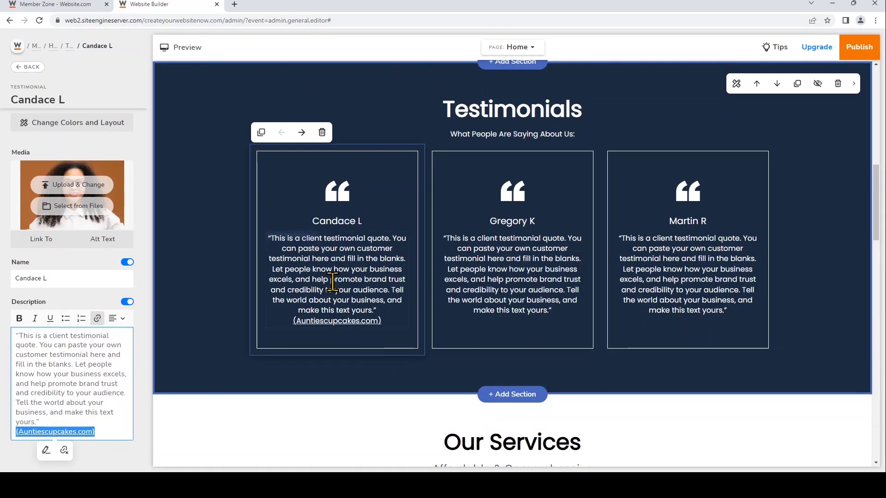
click(184, 48)
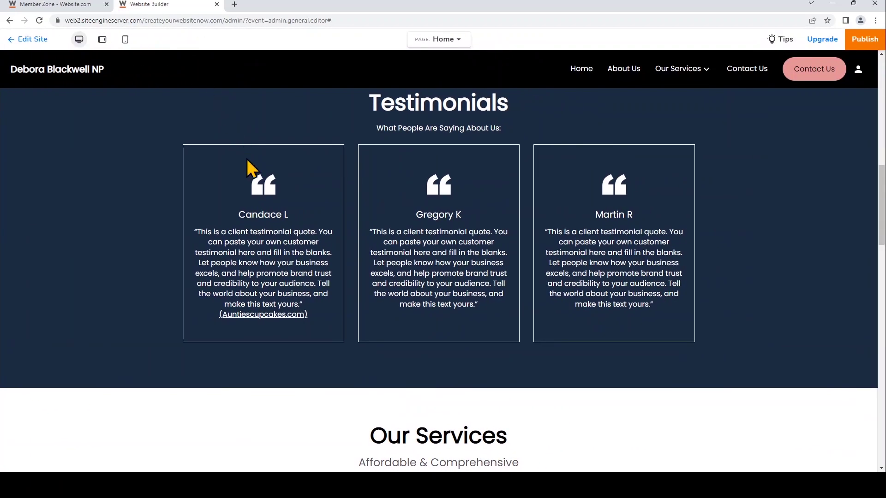
click(266, 318)
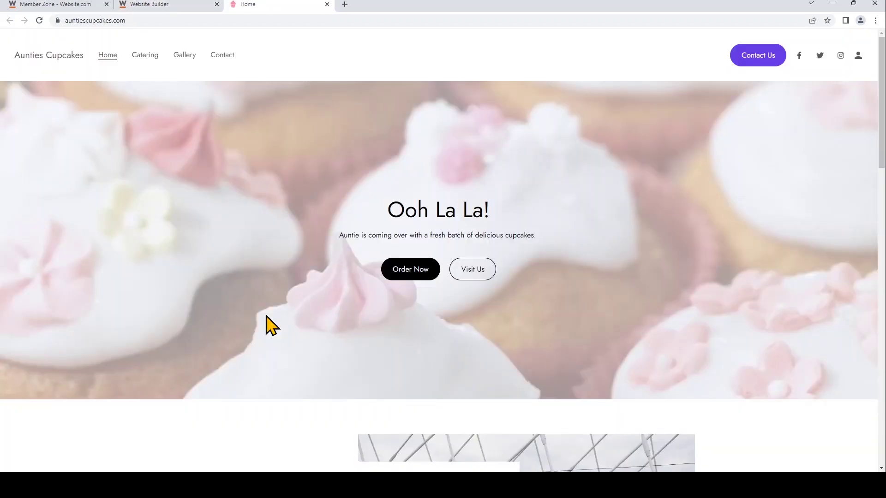
click(327, 4)
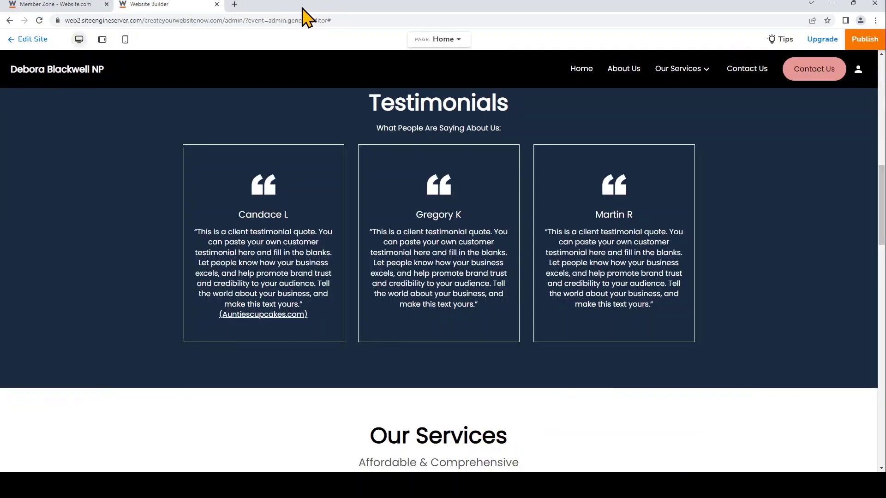
click(31, 41)
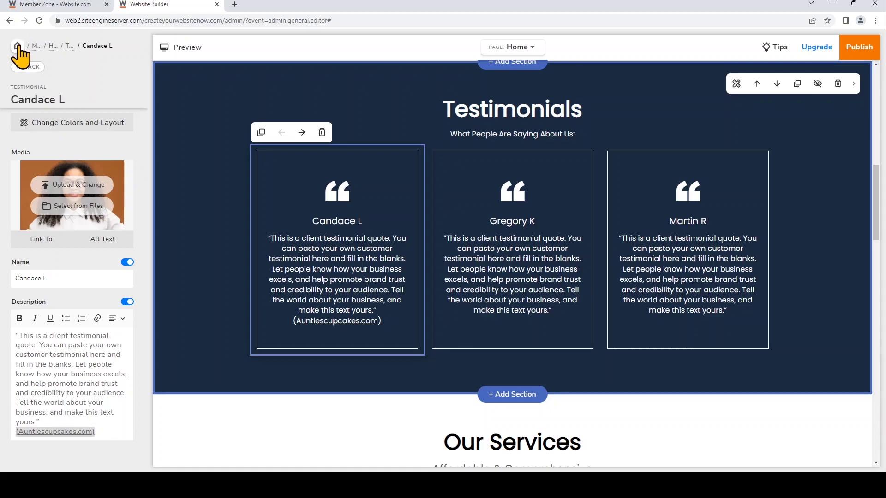
- In Manage Pages, start a Section in Page menu item targeting Home's Testimonials section
click(18, 48)
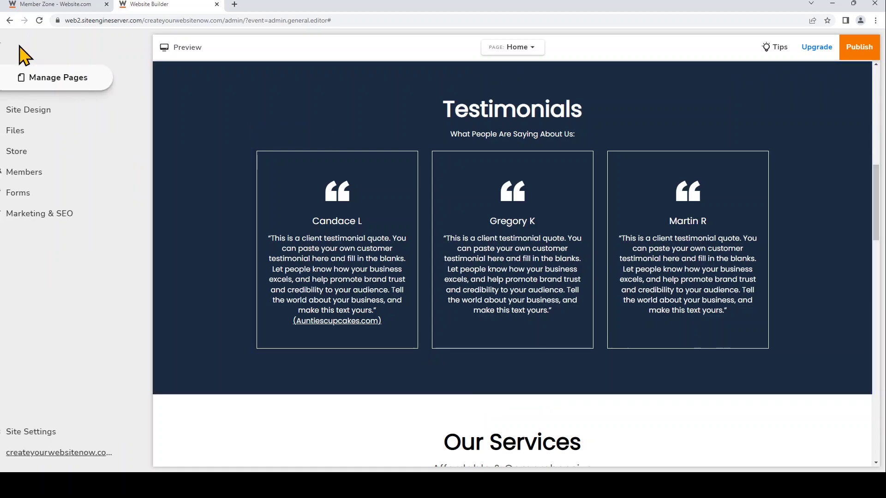
click(107, 89)
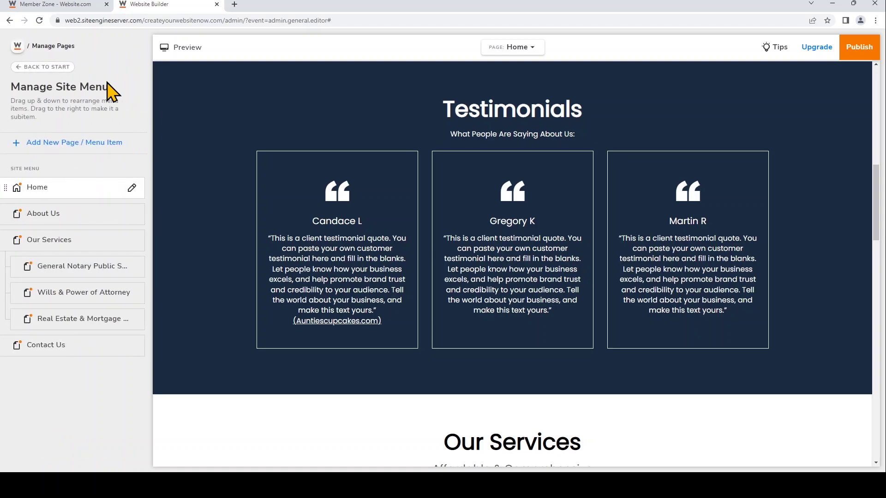
click(93, 143)
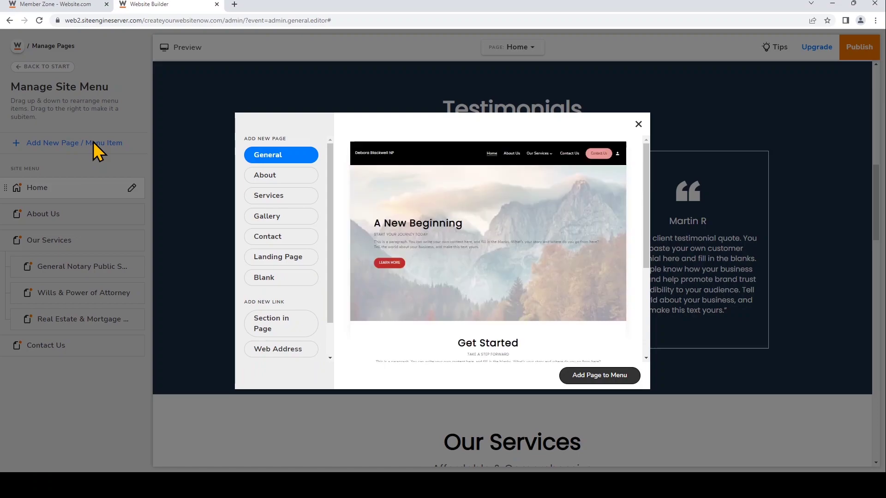
click(303, 337)
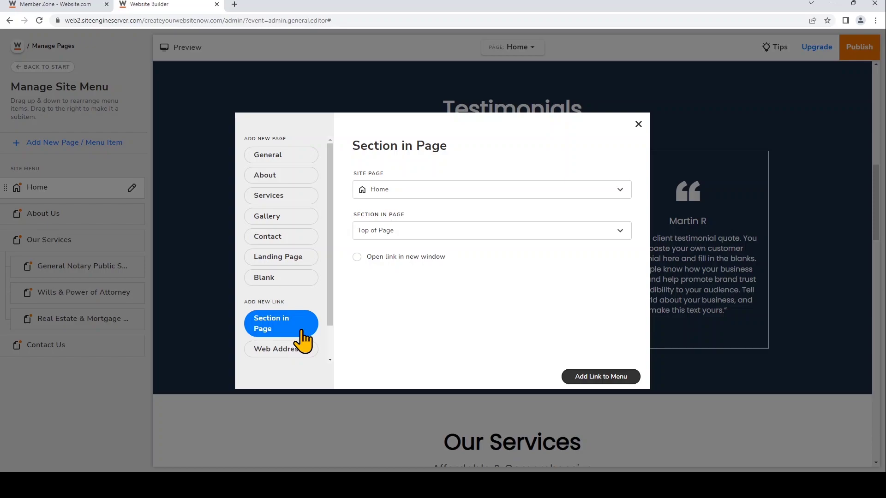
click(412, 192)
click(412, 191)
click(425, 232)
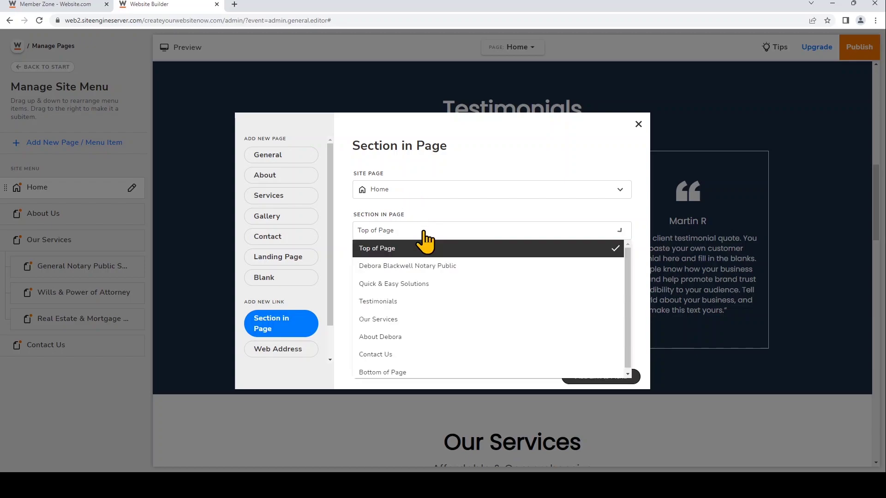
click(422, 302)
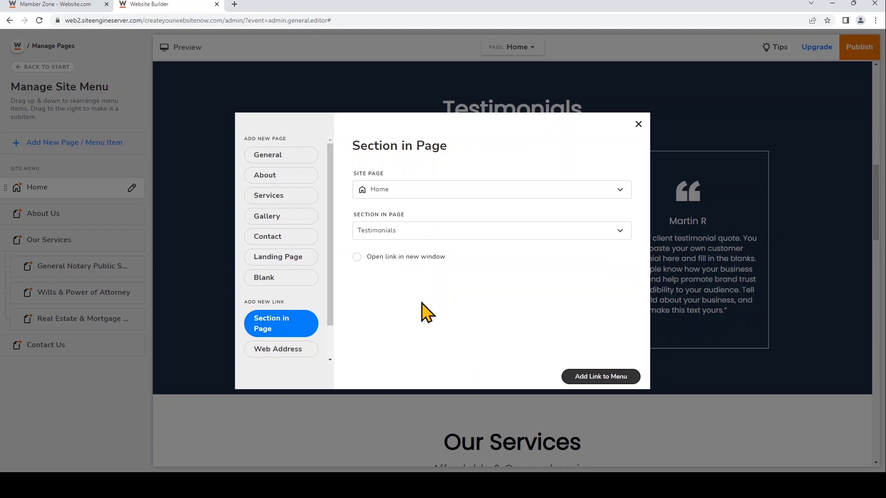
- Add the Testimonials link to the menu and drag it above Contact Us
click(618, 380)
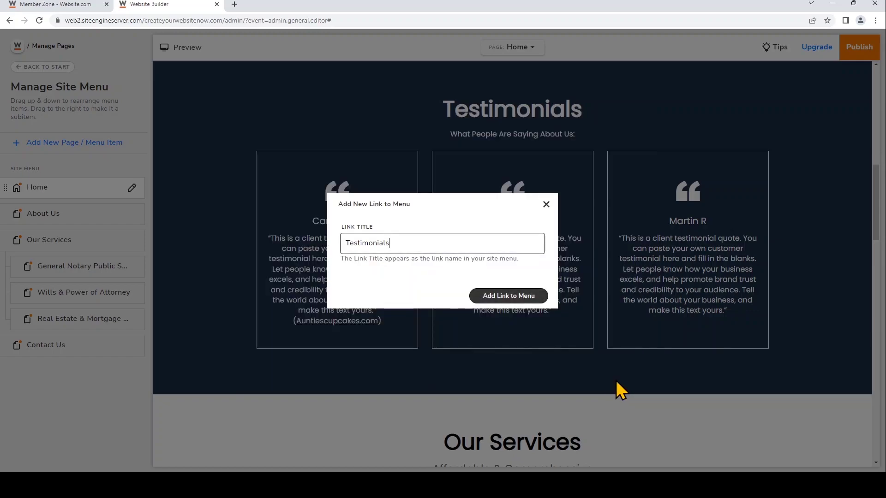
click(471, 252)
click(509, 296)
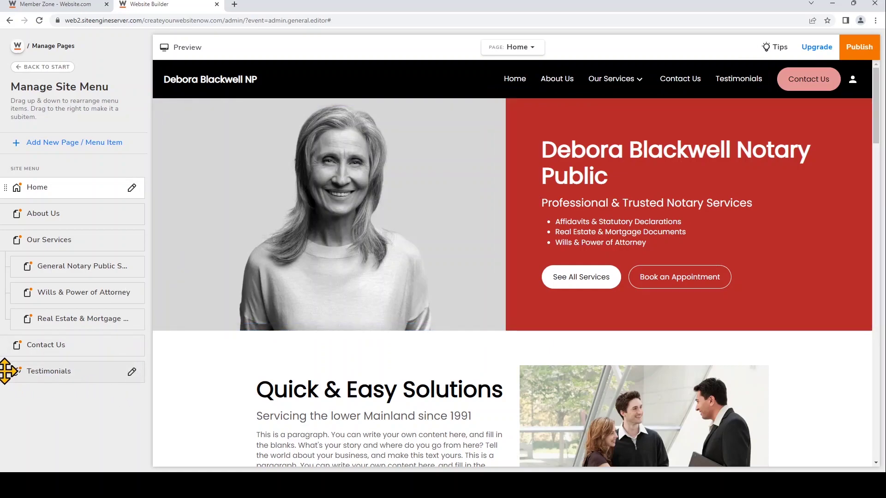
drag(6, 371, 7, 346)
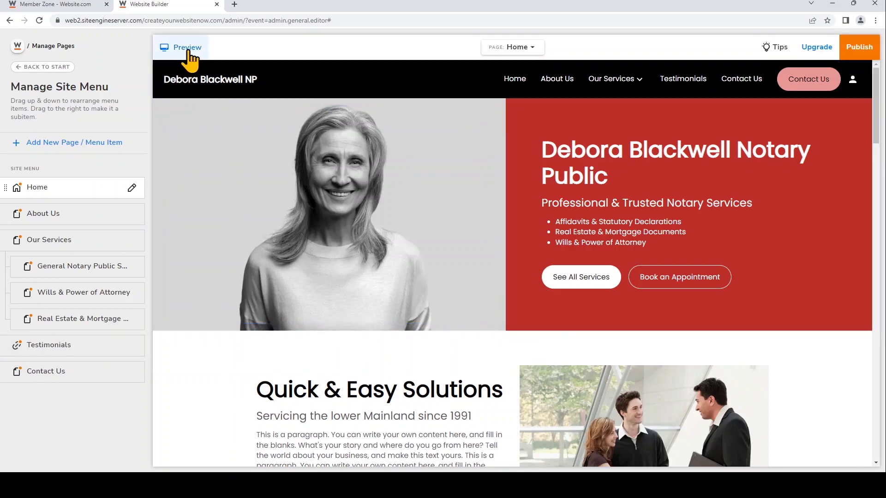
- Preview the site and use the Testimonials menu link to reach that section
click(188, 47)
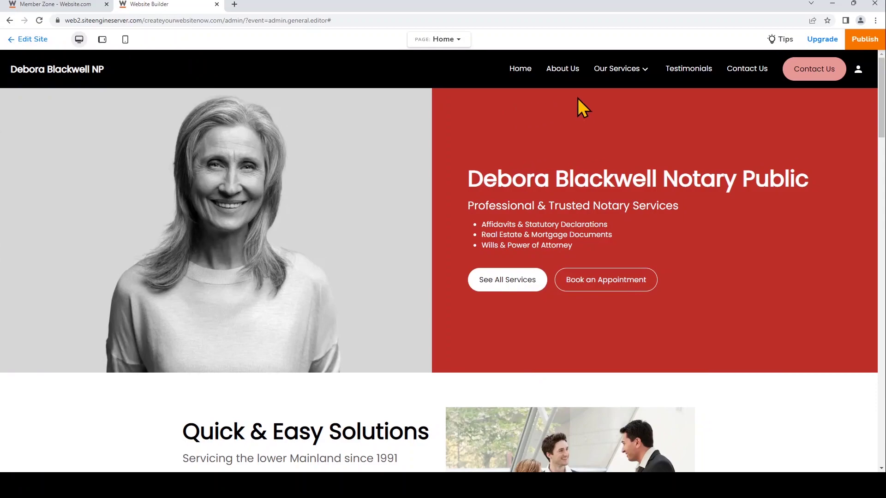
click(683, 70)
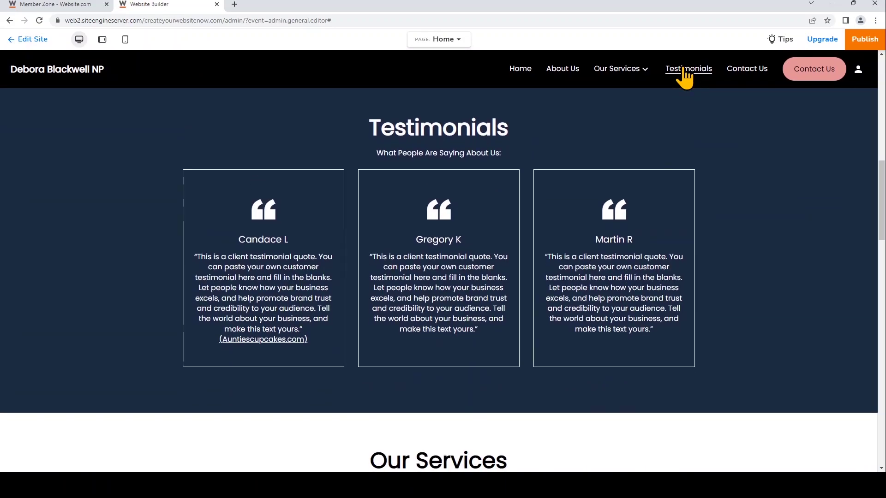